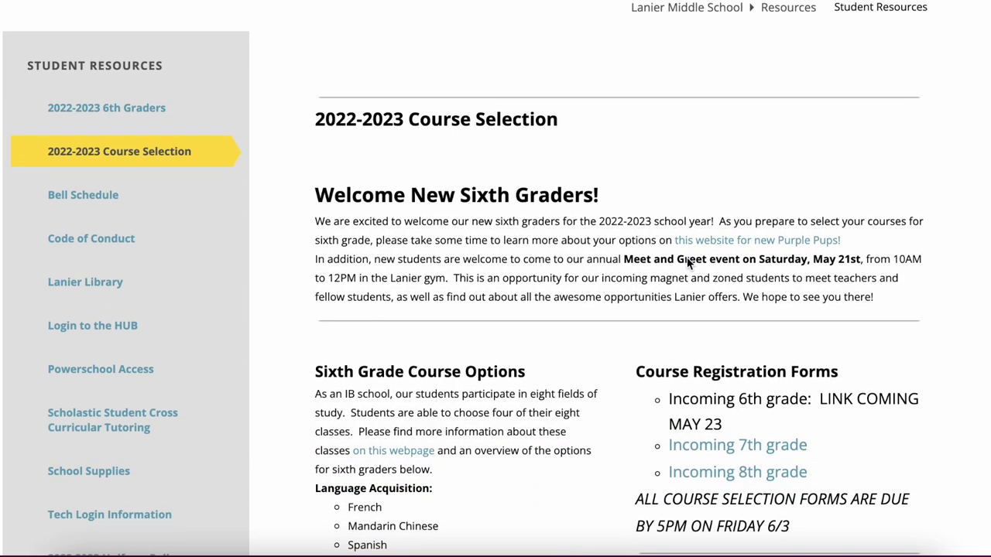
- Scroll the 2022-2023 Course Selection page down to the grade 6, 7 and 8 Course Selection Worksheet links
scroll(687, 263, down, 1)
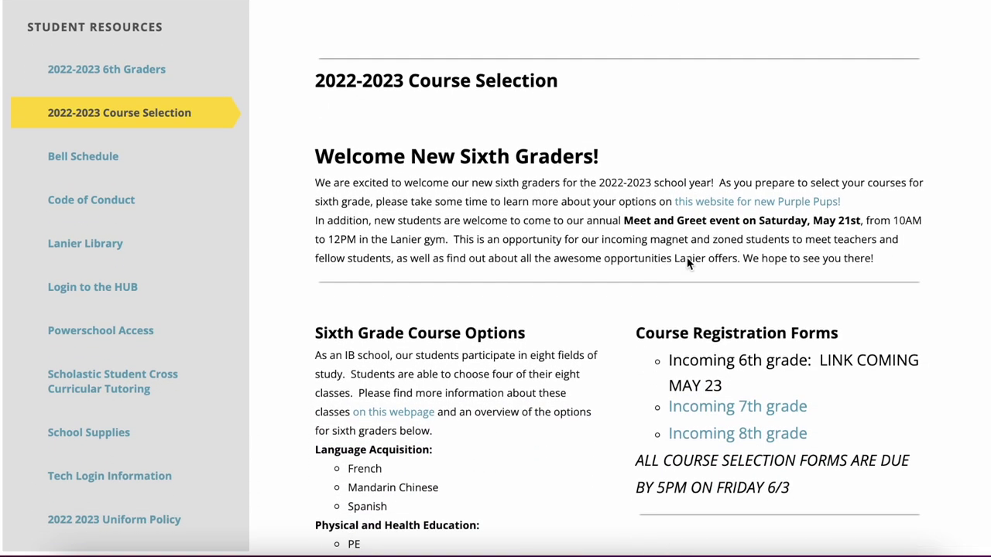
scroll(687, 258, down, 1)
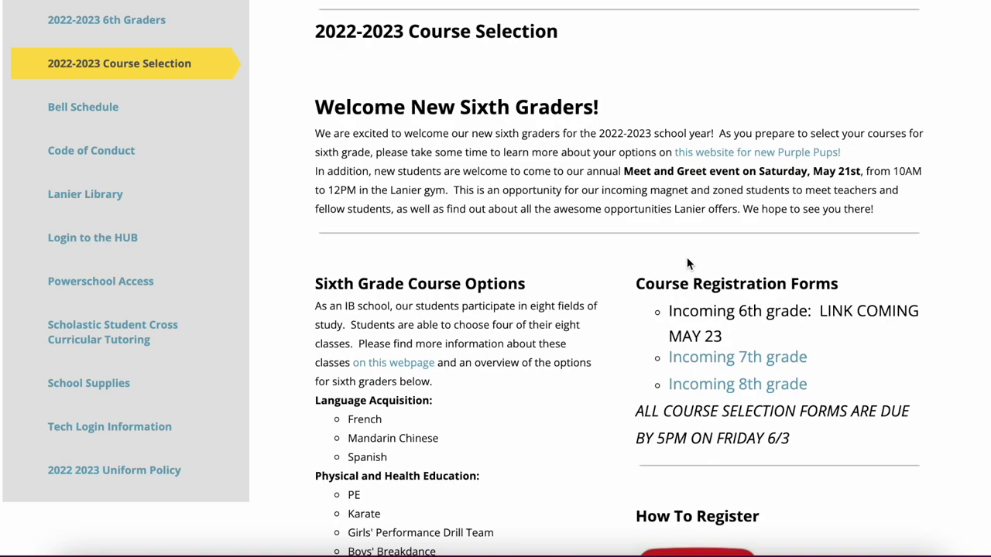
scroll(687, 264, down, 1)
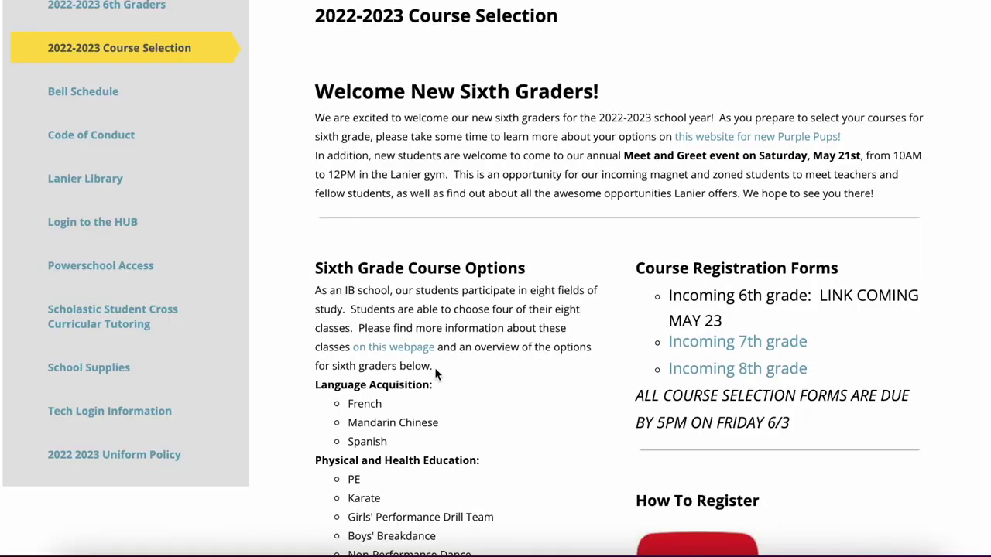
scroll(434, 367, down, 1)
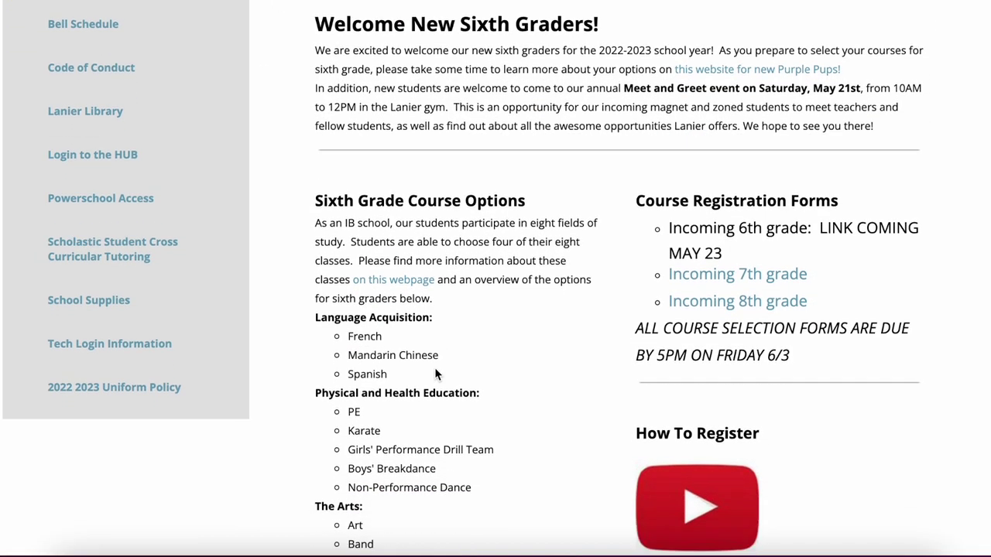
scroll(435, 374, down, 8)
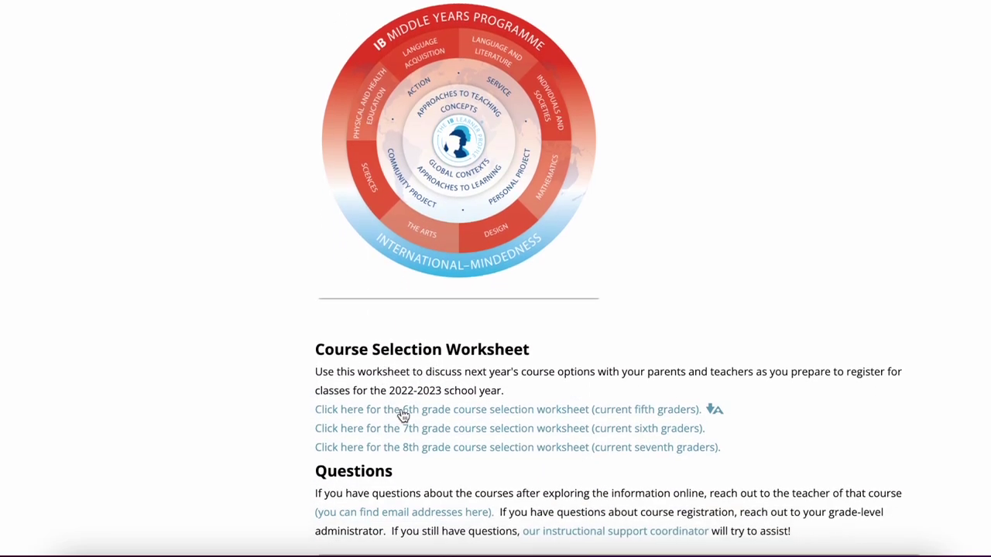
scroll(481, 174, up, 2)
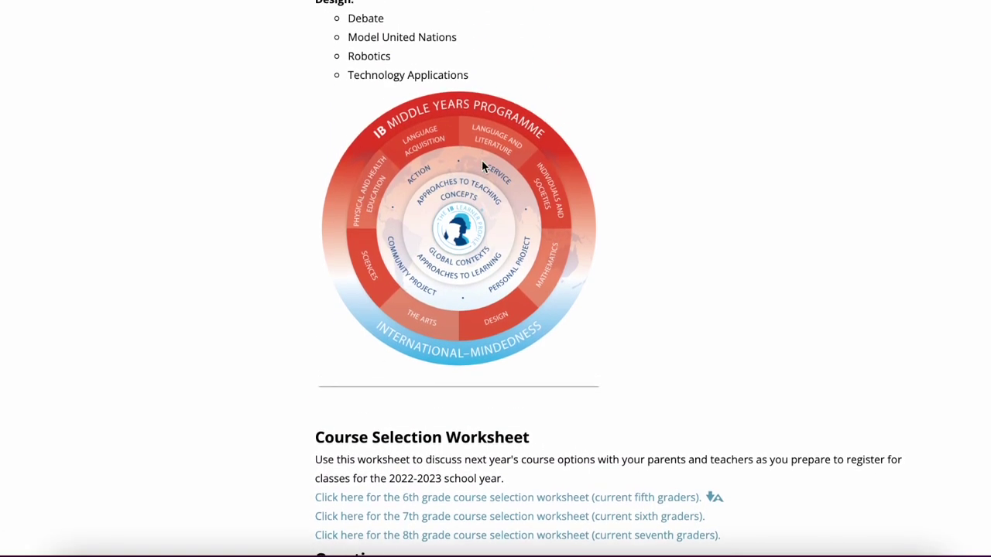
scroll(269, 339, down, 2)
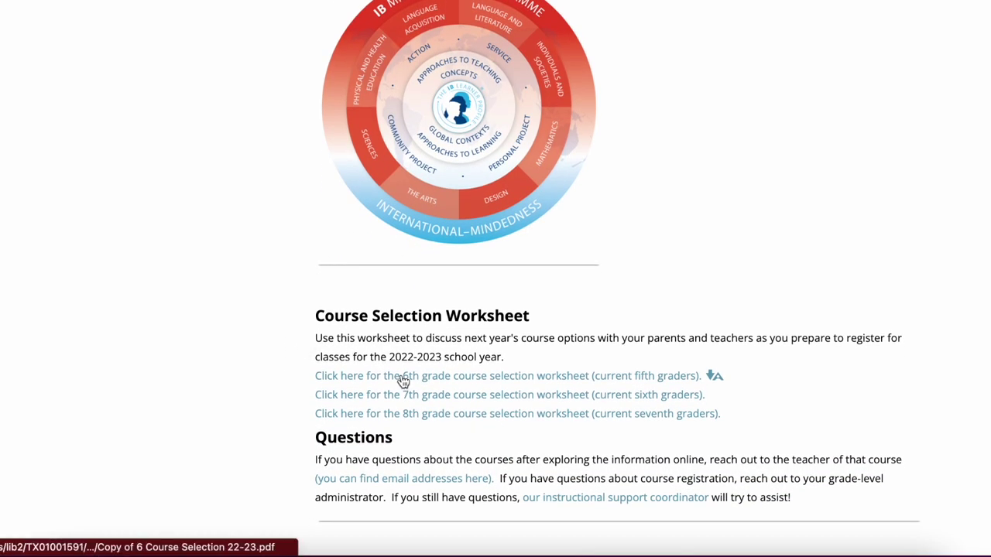
- Open the 6th grade course selection worksheet PDF and scroll to its Language Acquisition and PE boxes
click(435, 384)
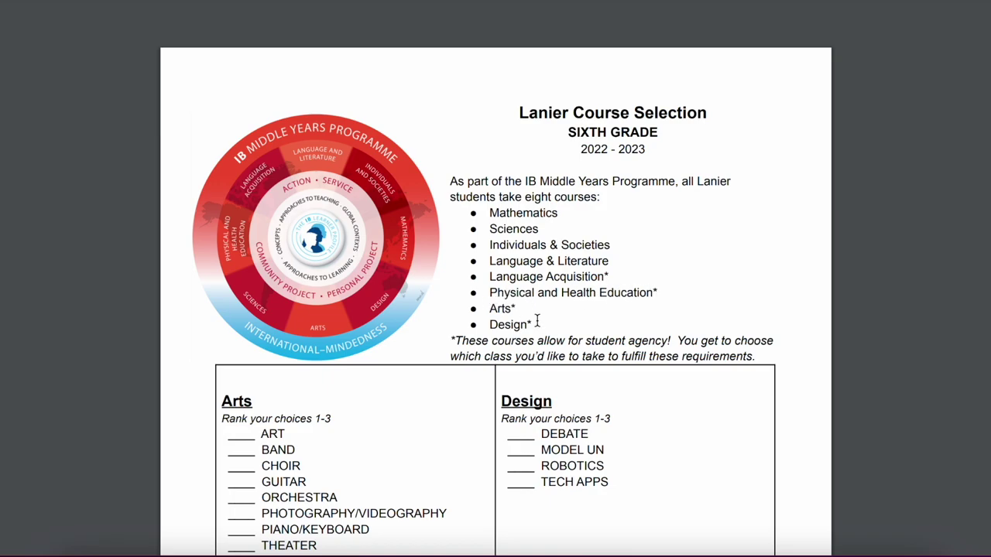
scroll(537, 321, down, 1)
scroll(311, 387, down, 2)
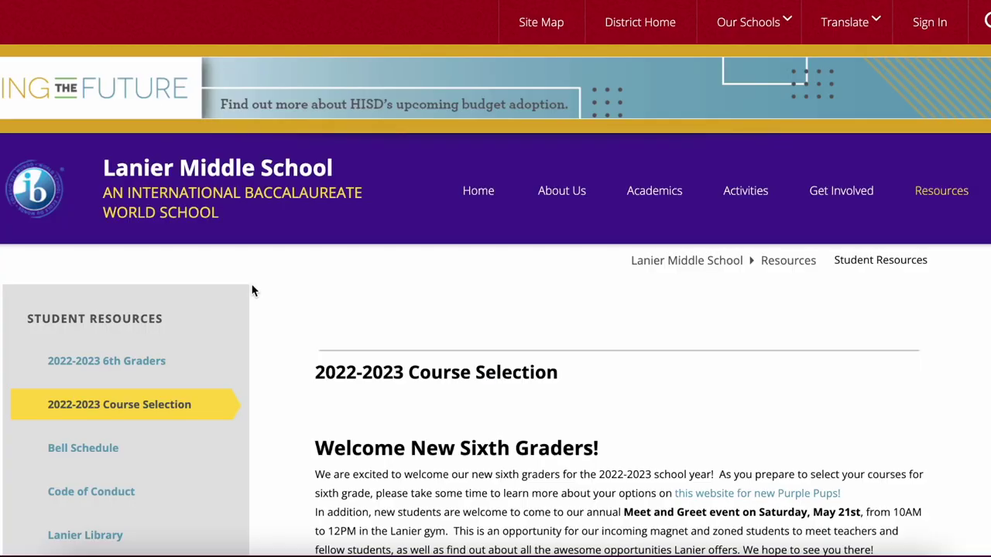
scroll(250, 287, down, 3)
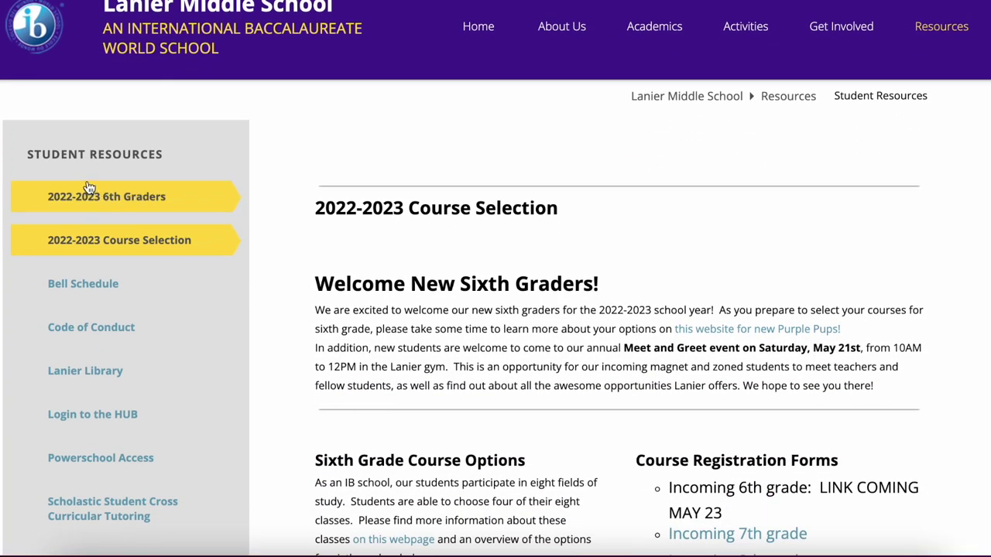
- Go to the 2022-2023 6th Graders resources page and open the New Pups Website
click(90, 197)
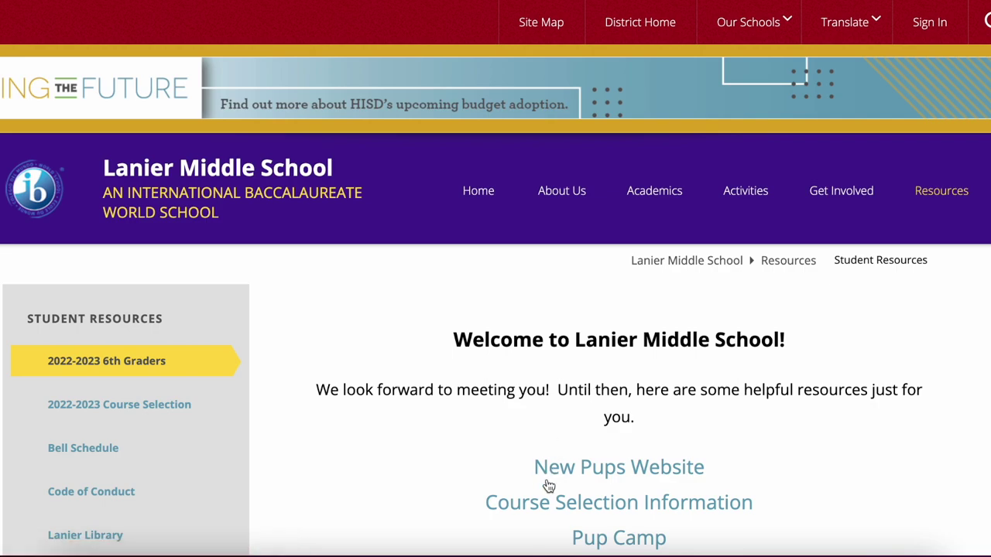
scroll(527, 480, down, 2)
click(561, 359)
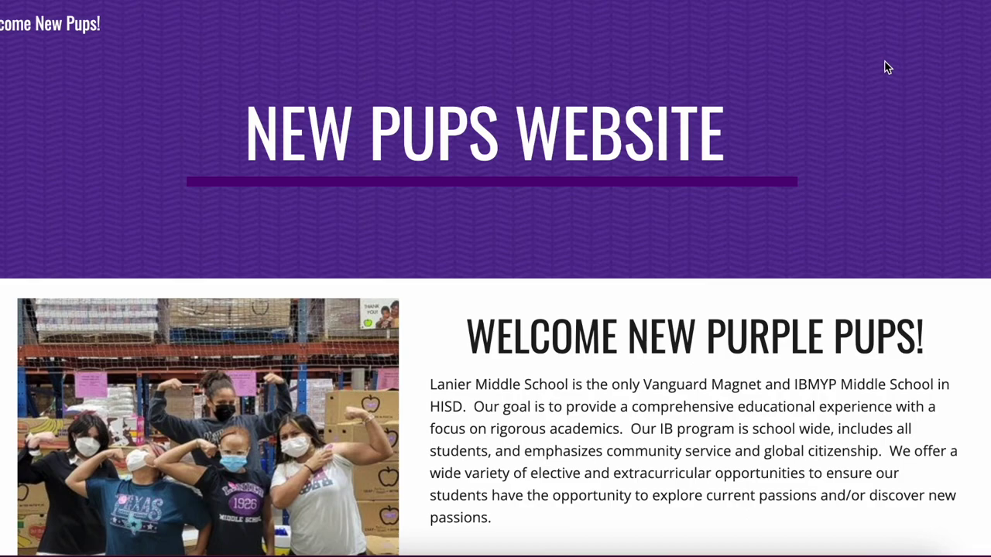
- Open Electives > Language Acquisition and read the Spanish, French and Mandarin Chinese cards
mouse_move(806, 28)
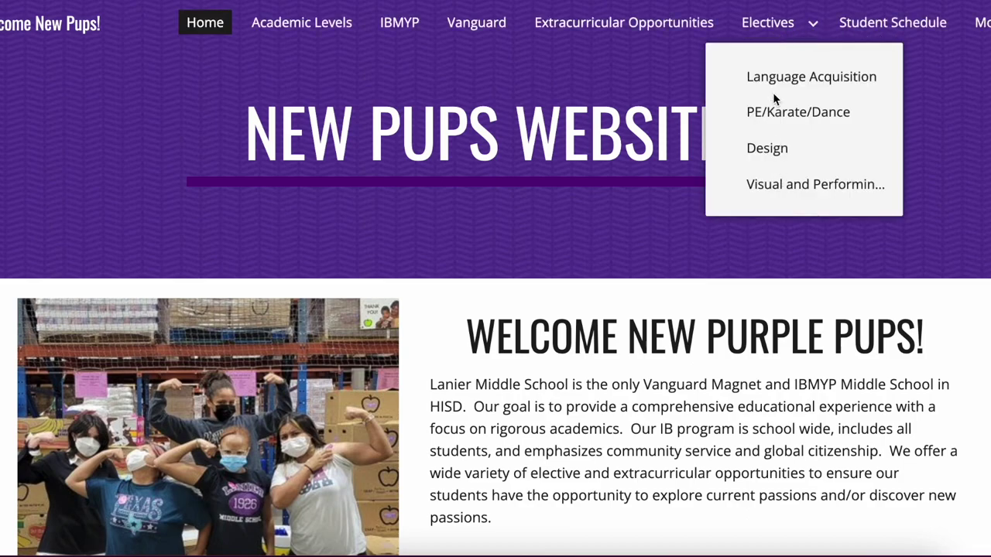
click(828, 79)
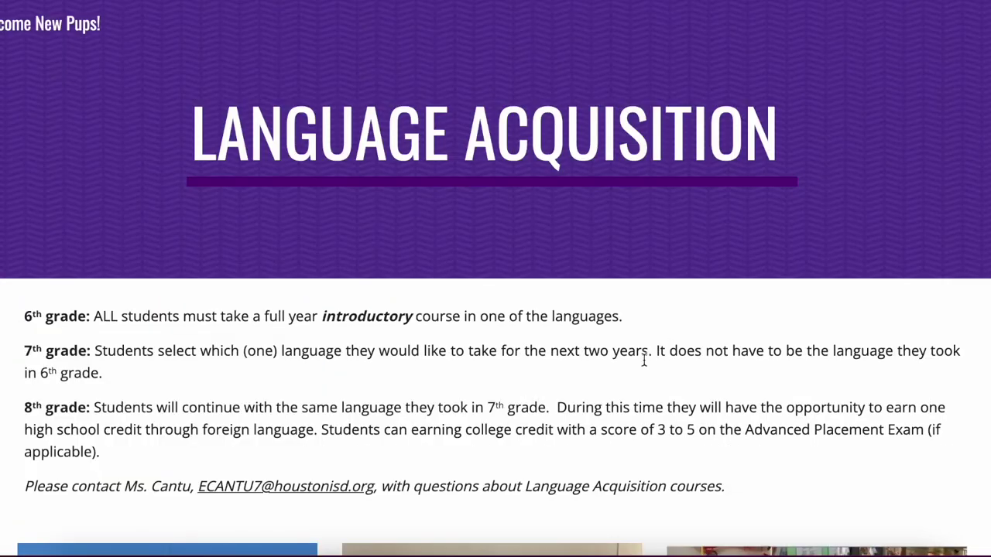
scroll(588, 352, down, 8)
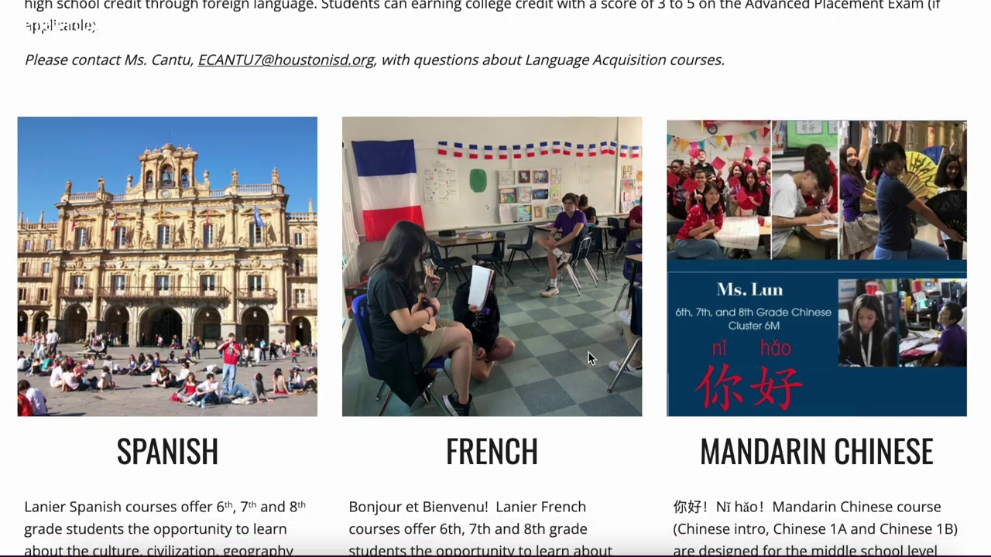
scroll(589, 357, down, 3)
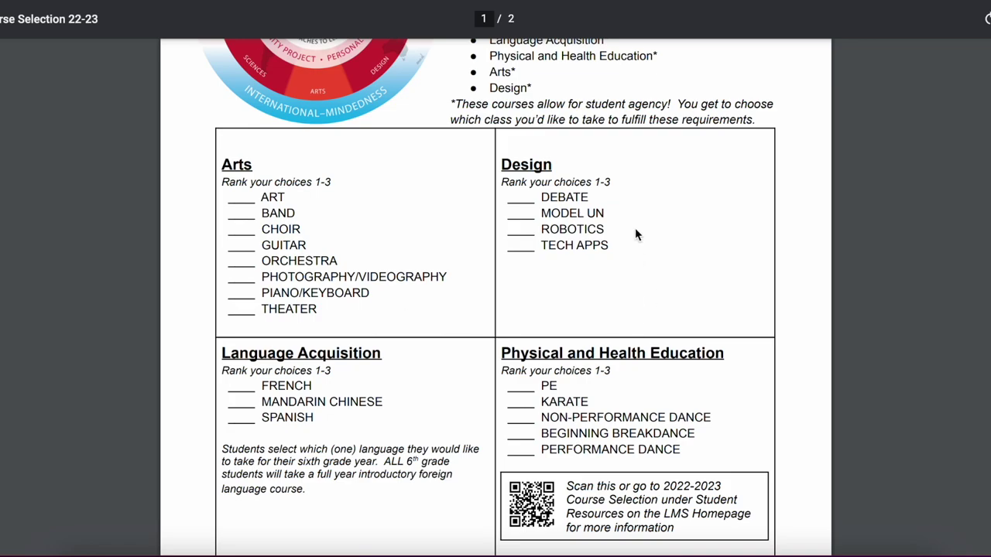
scroll(635, 228, down, 1)
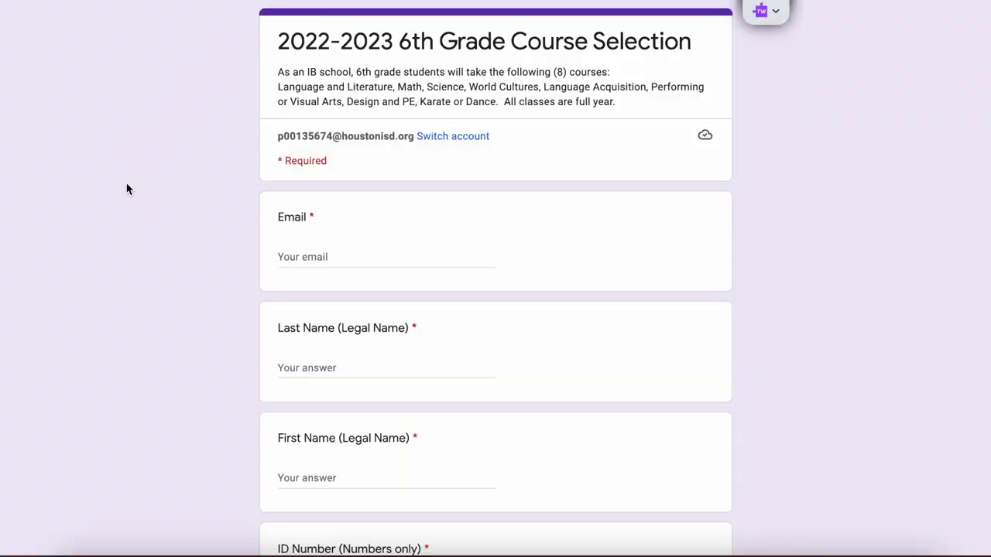
- Enter the student's school e-mail address and legal last name
click(304, 260)
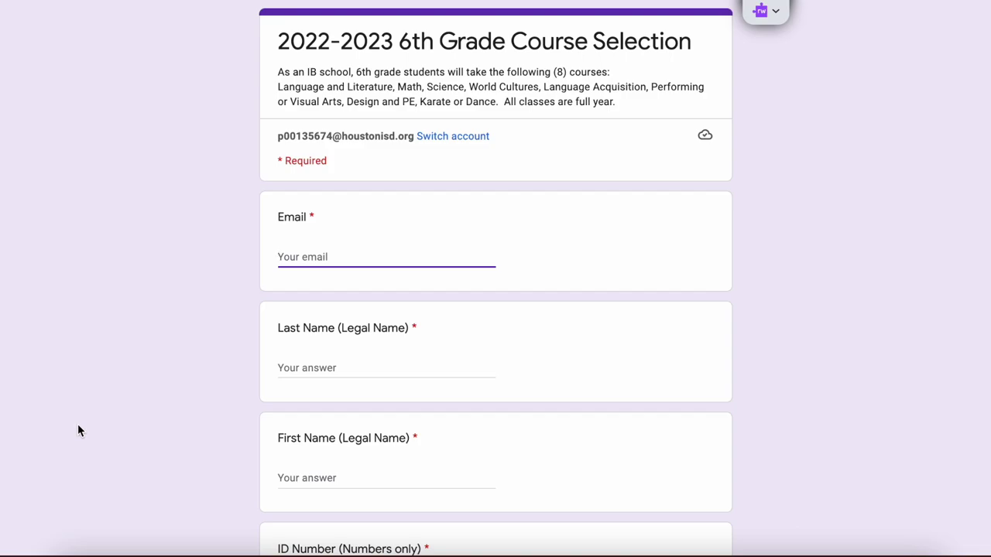
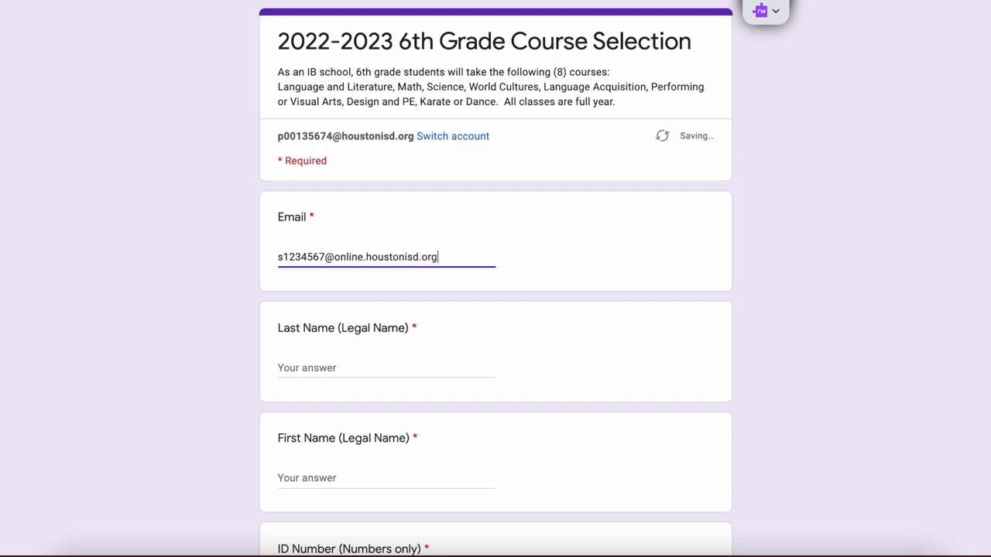
click(290, 368)
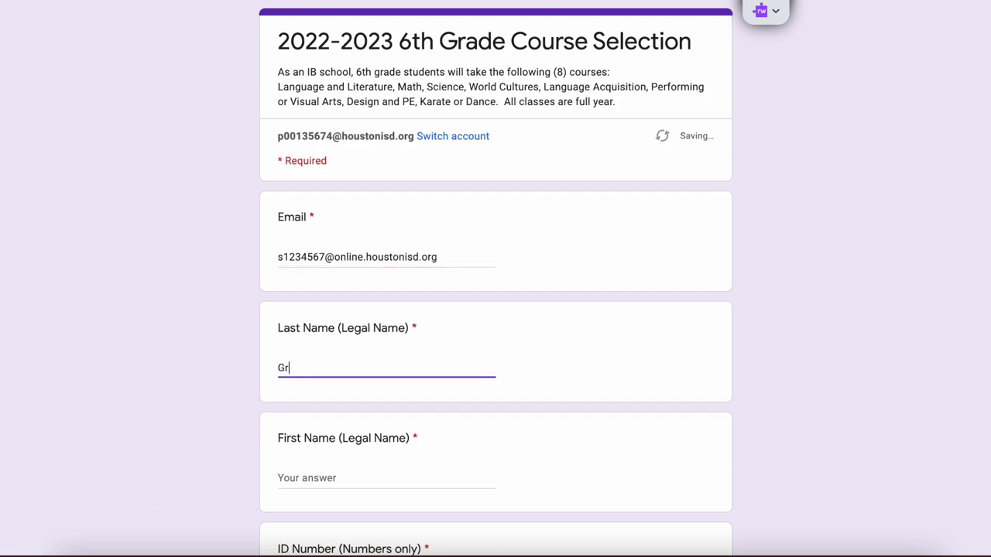
- Enter the student's first name and student ID number
click(308, 488)
scroll(275, 505, down, 2)
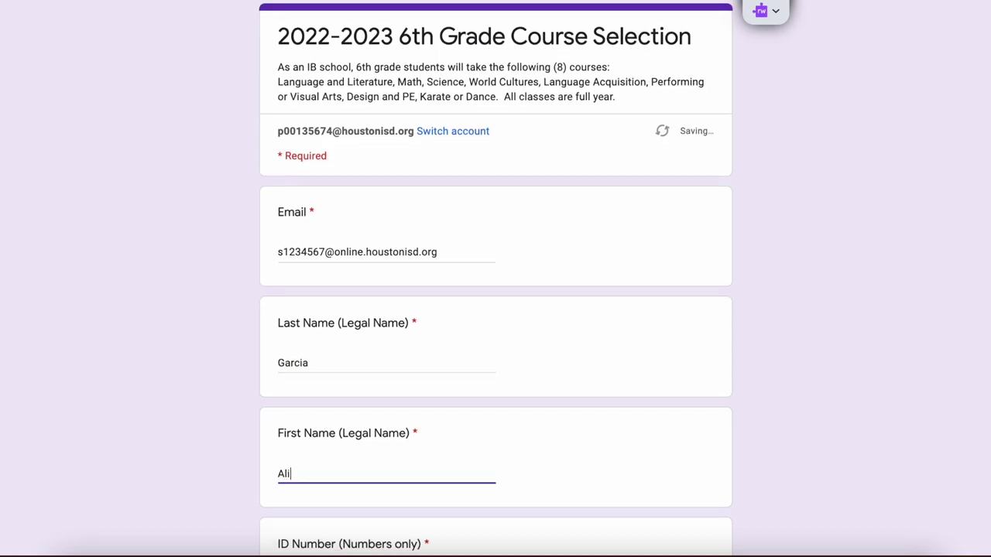
click(298, 434)
text(1234567)
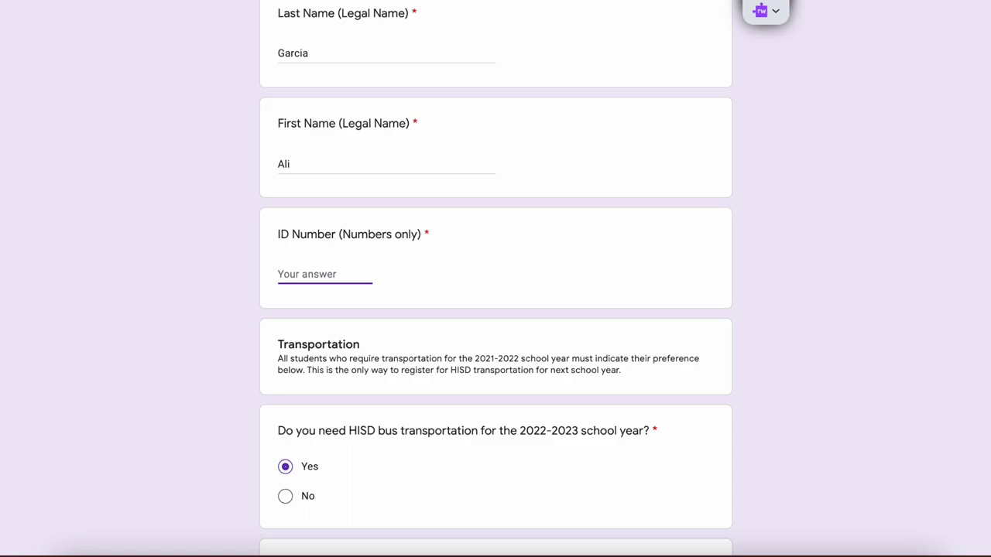
- Enter a numbers-only student ID and scroll to the Arts 1st–3rd Choice questions
text(1000000)
scroll(193, 298, down, 1)
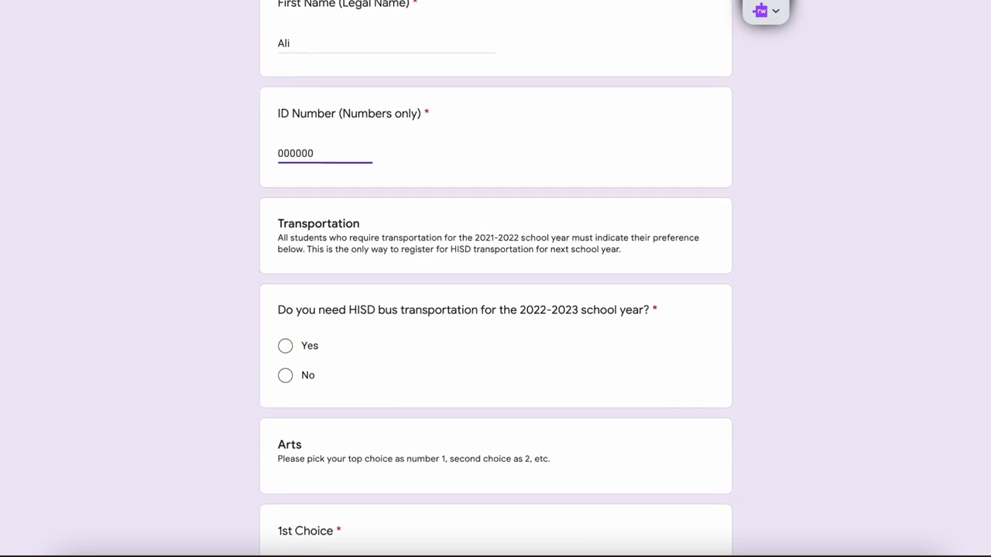
scroll(225, 396, down, 1)
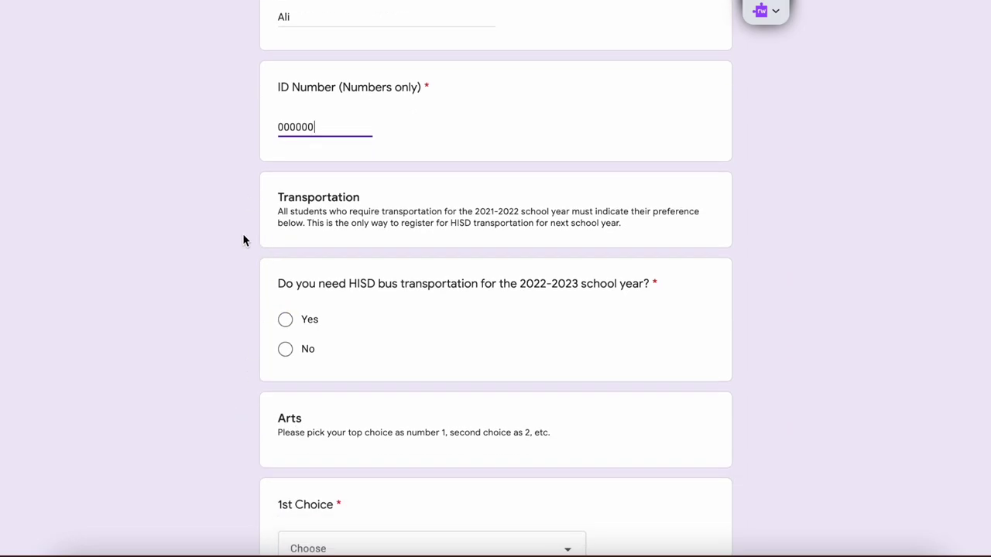
scroll(243, 236, down, 1)
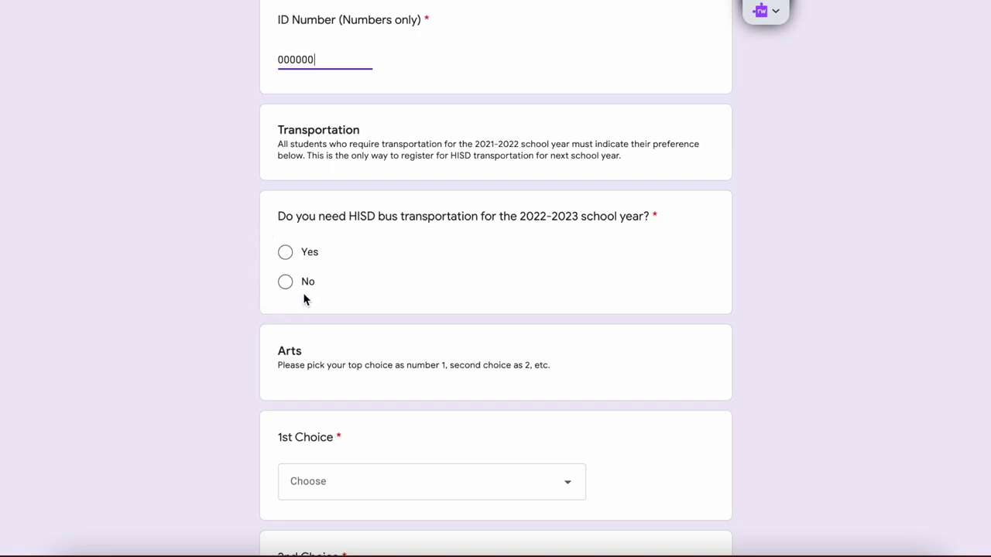
scroll(265, 290, down, 4)
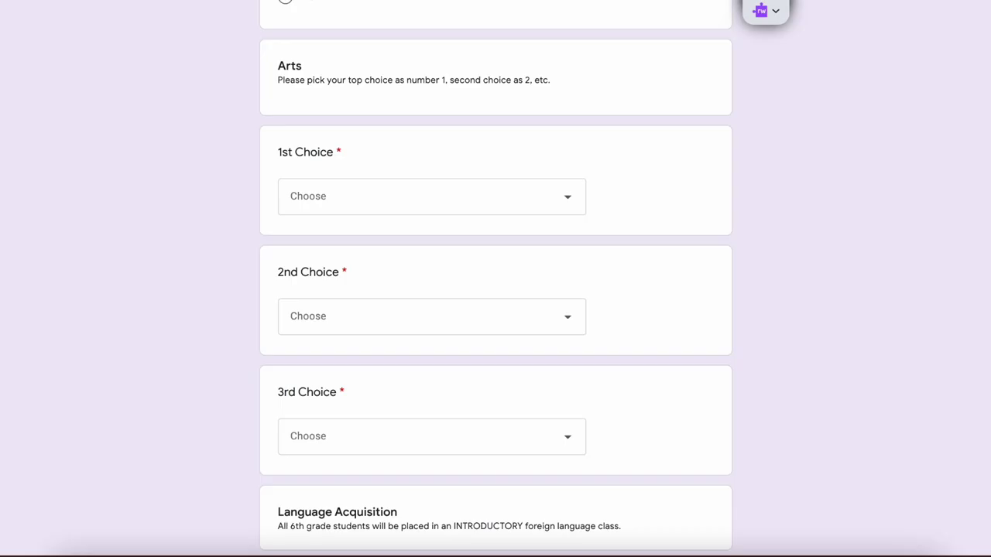
scroll(538, 357, down, 5)
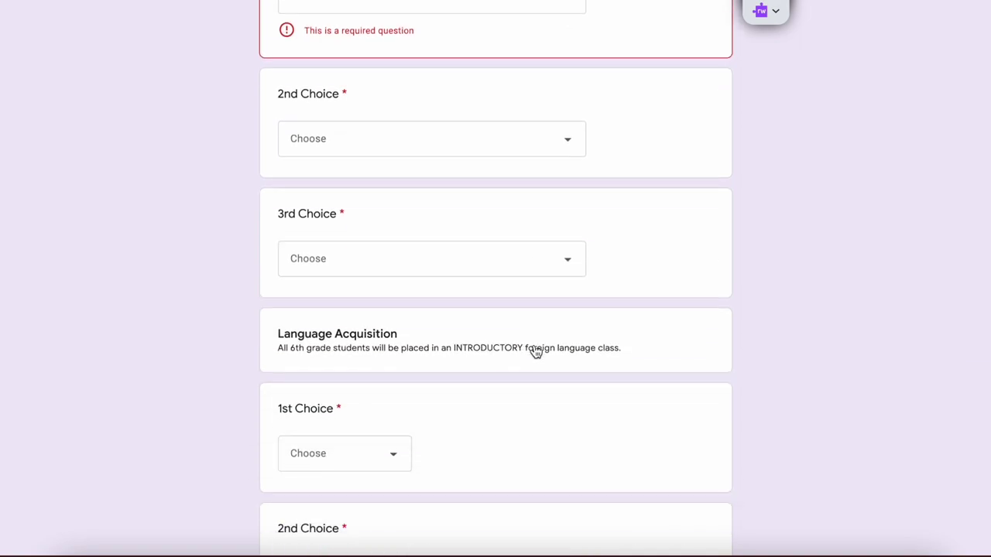
scroll(533, 352, down, 1)
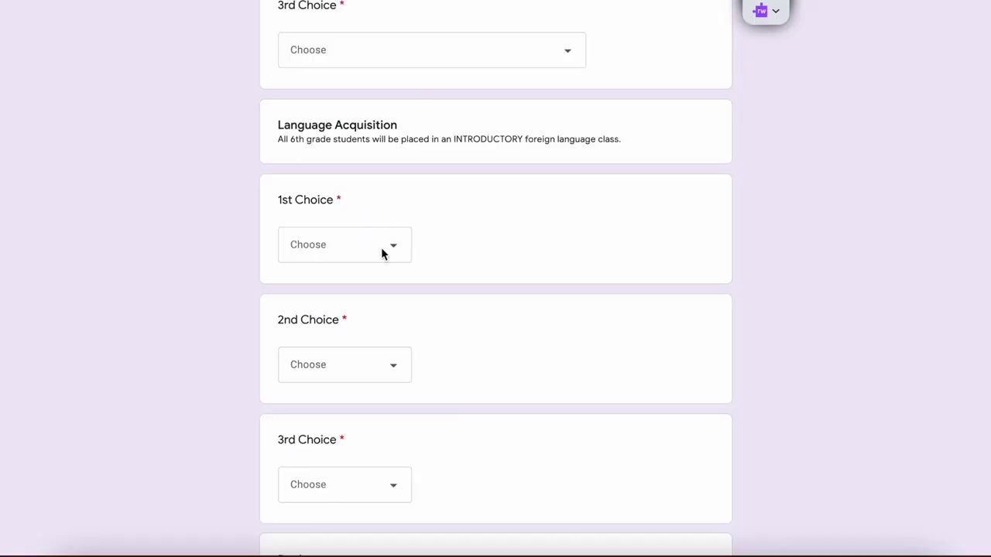
click(398, 251)
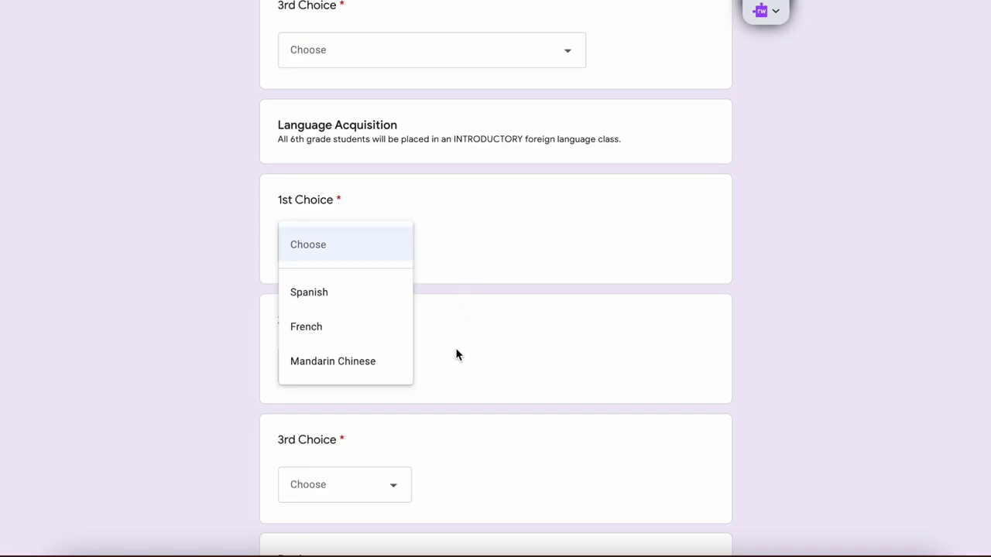
scroll(186, 310, down, 5)
click(187, 310)
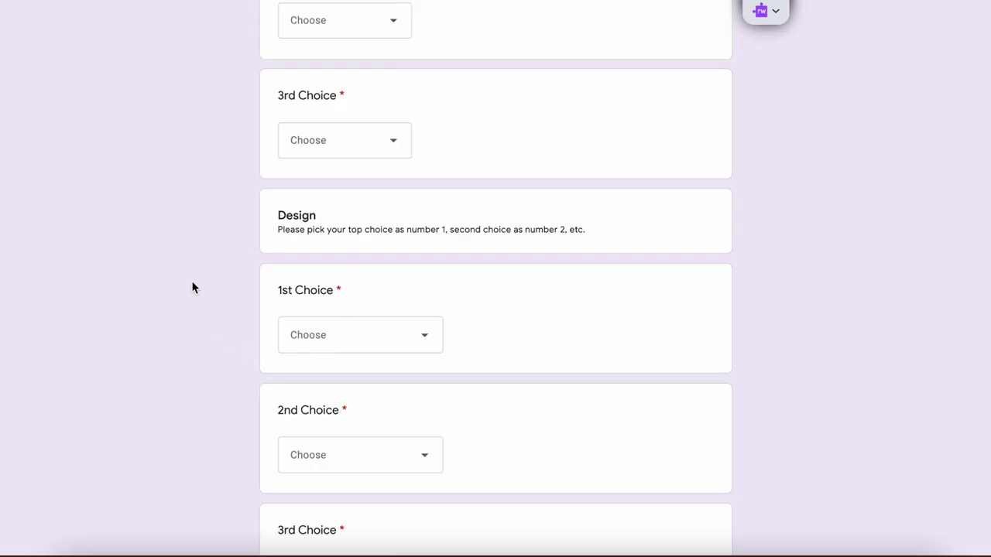
scroll(193, 286, down, 2)
scroll(356, 289, down, 1)
scroll(360, 214, down, 5)
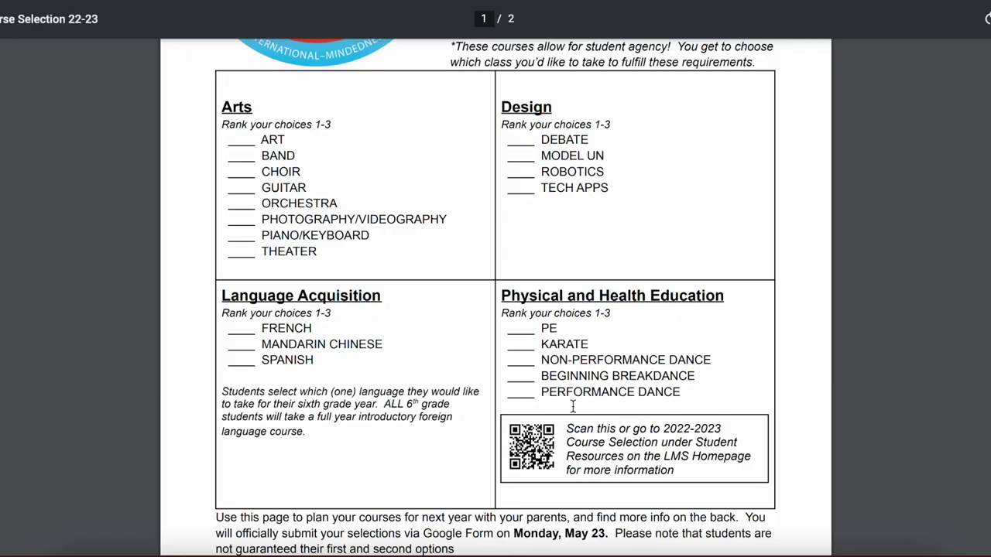
scroll(593, 315, down, 1)
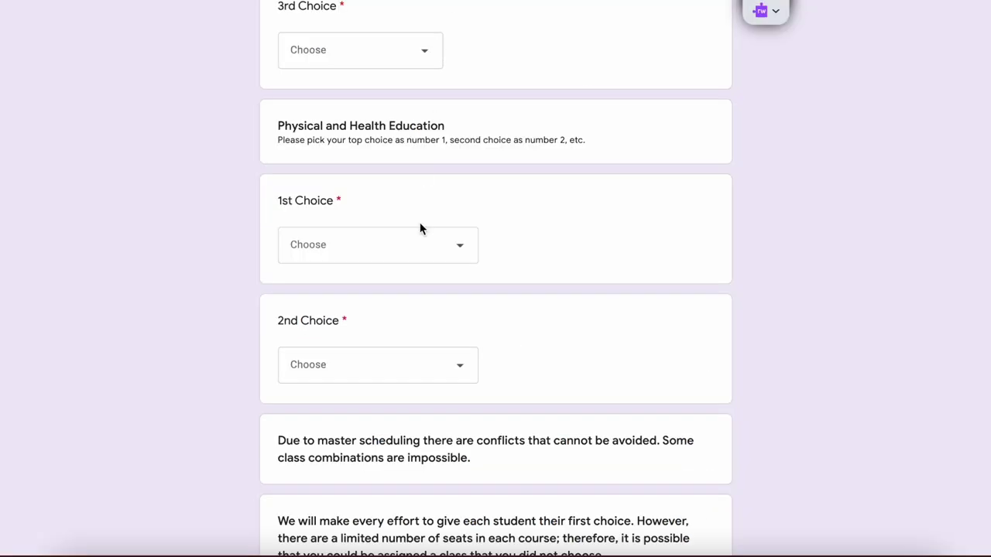
scroll(400, 341, down, 2)
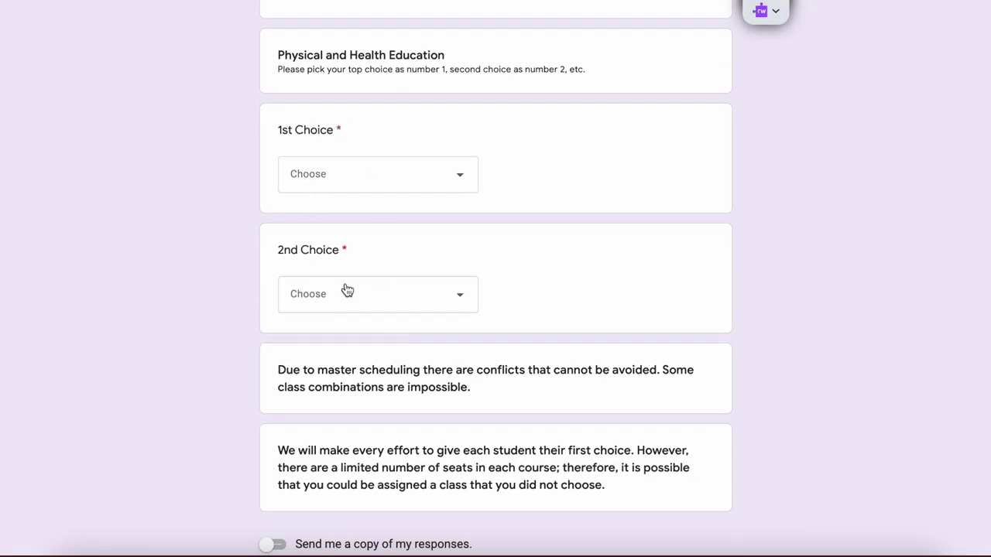
- Turn on 'Send me a copy of my responses' and submit the course selection form
scroll(347, 290, down, 5)
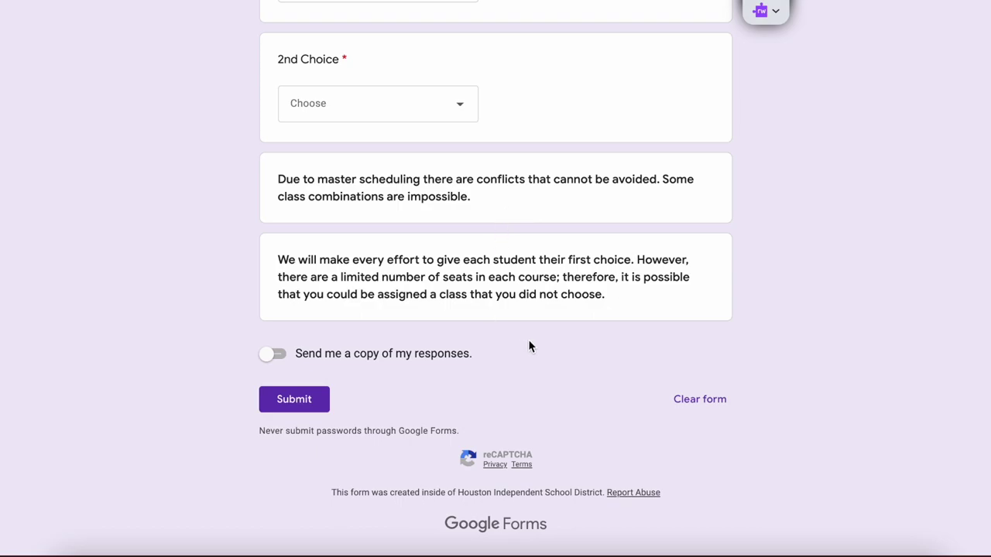
click(271, 355)
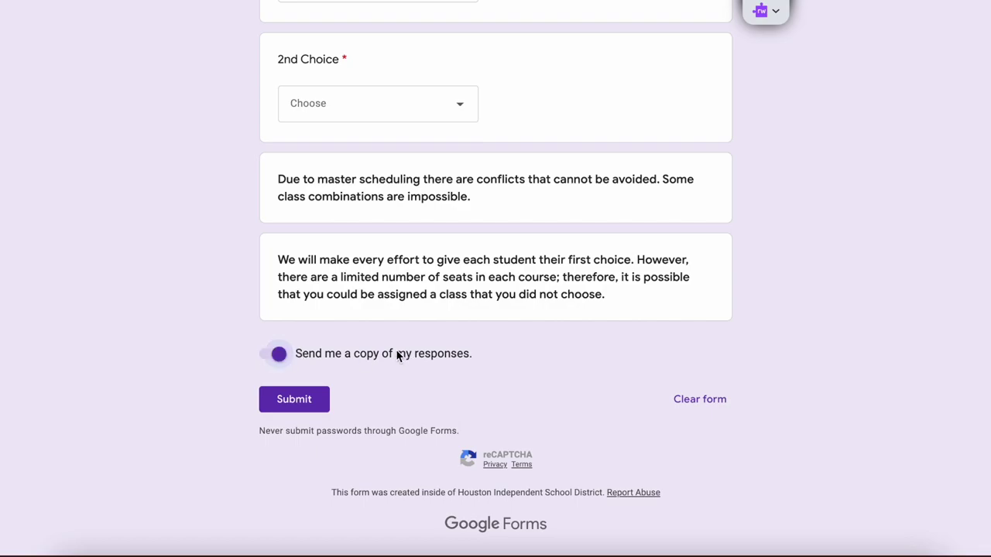
click(303, 408)
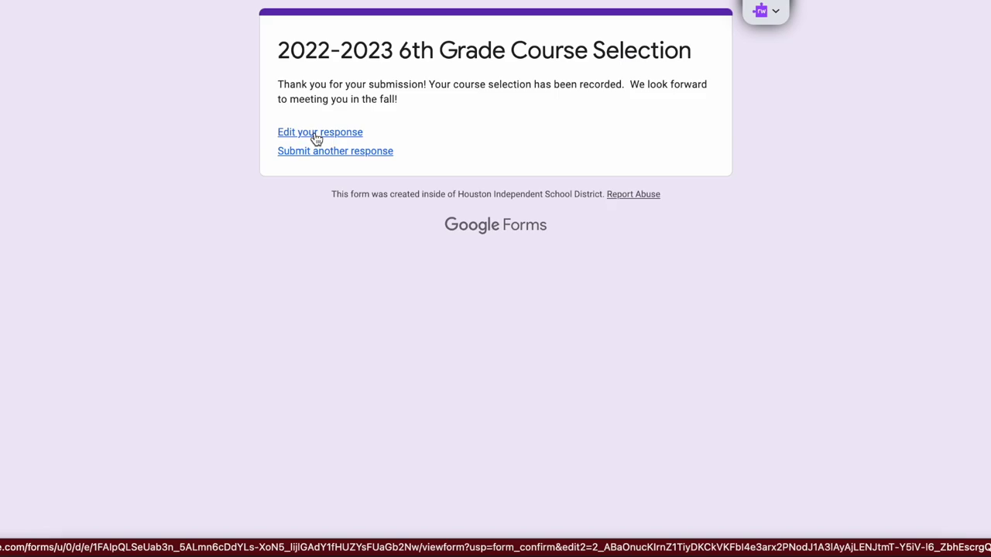
- Reopen the submitted response via 'Edit your response', review the saved answers, and submit again
click(320, 133)
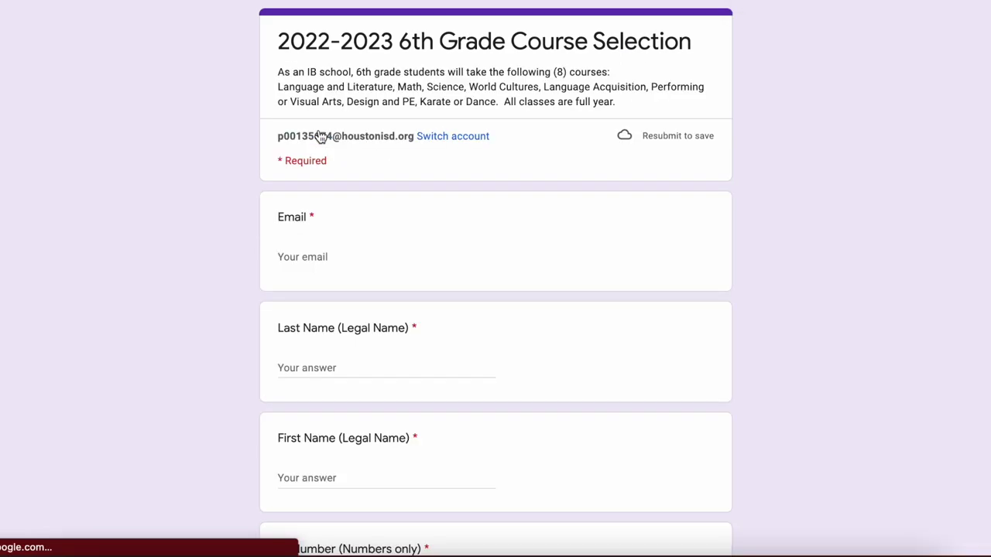
scroll(209, 314, down, 5)
scroll(209, 310, down, 20)
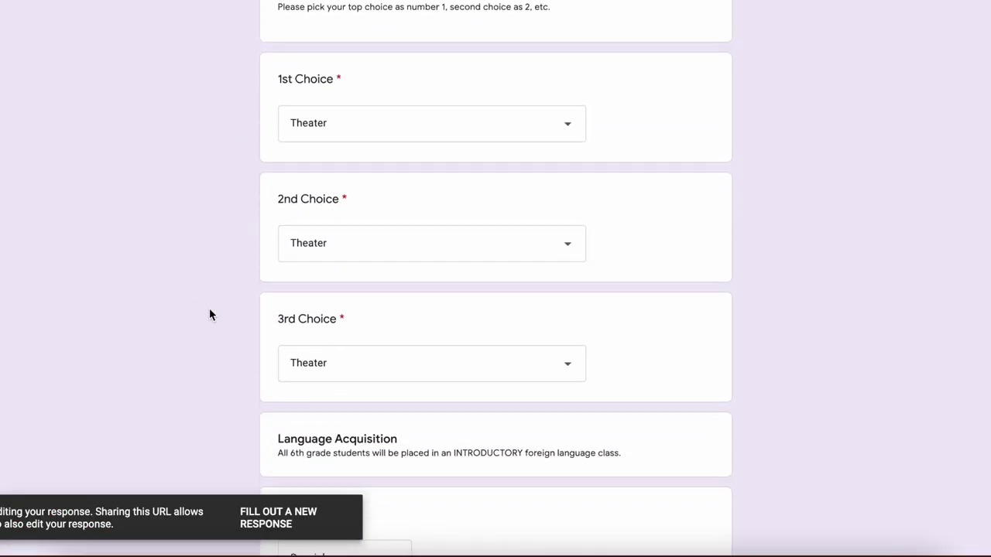
click(307, 396)
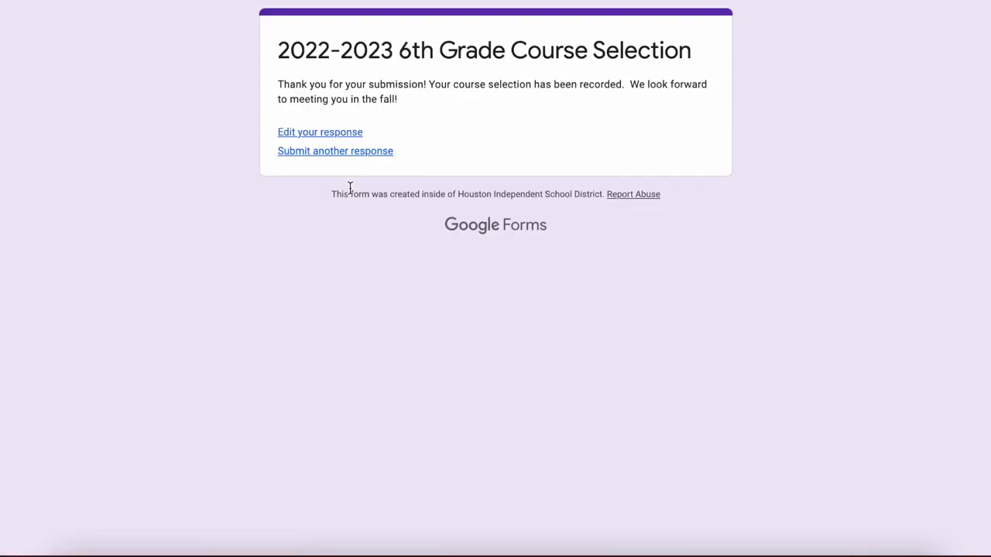